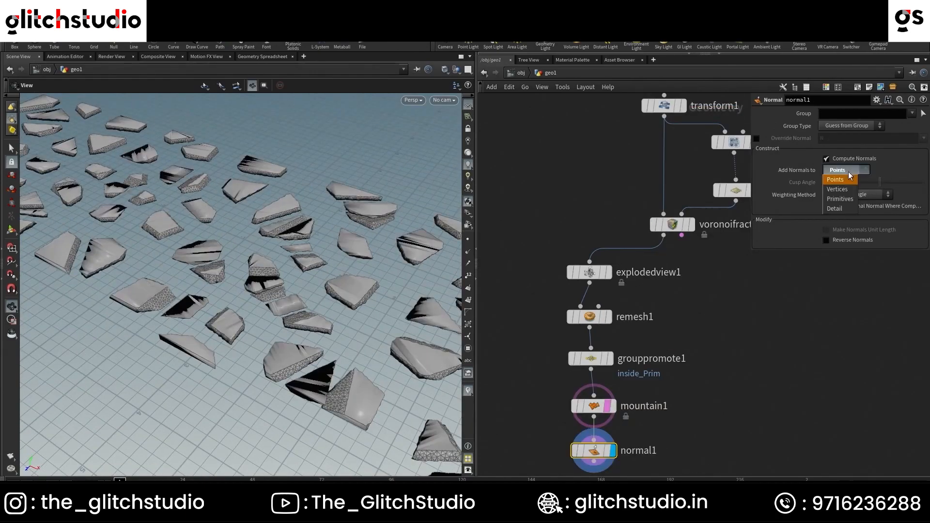
pyautogui.click(563, 391)
pyautogui.click(911, 126)
pyautogui.click(886, 136)
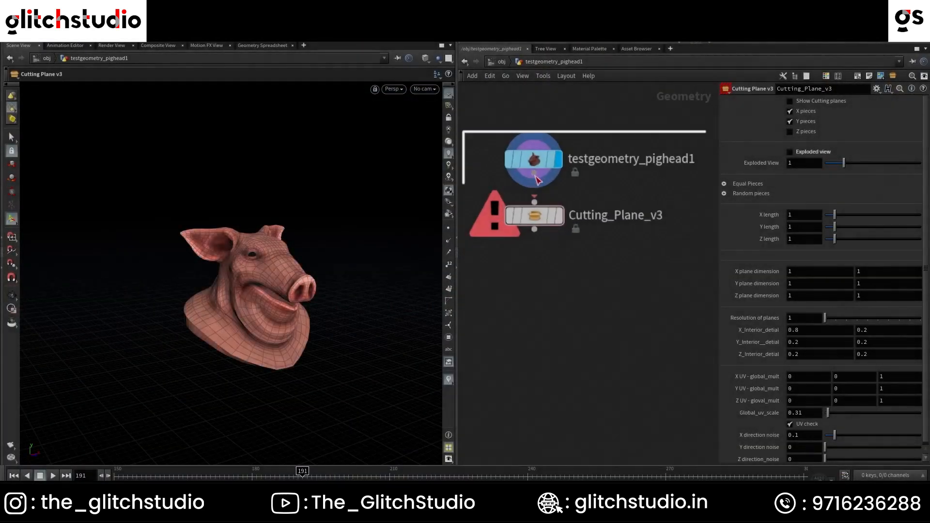
# Connect the test pig head geometry to the Cutting_Plane_v3 node and display the node's result.
pyautogui.click(549, 222)
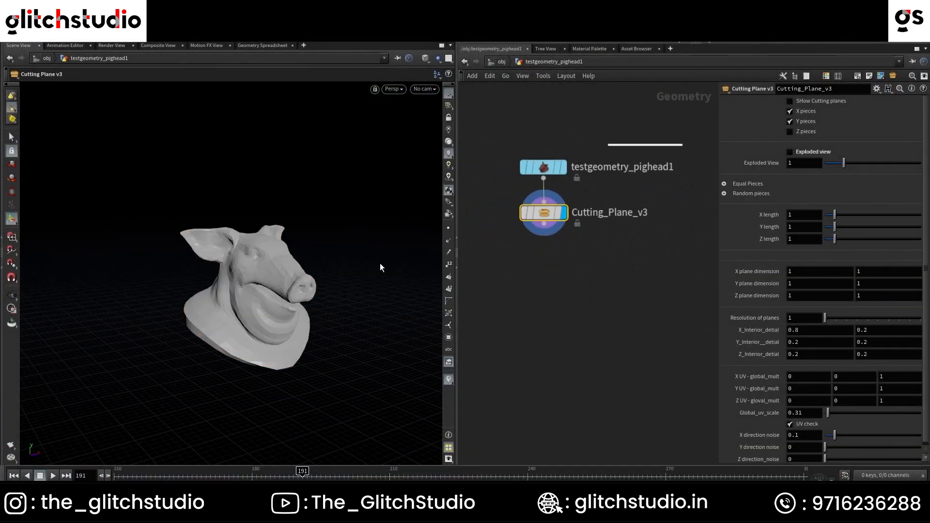
pyautogui.press('Escape')
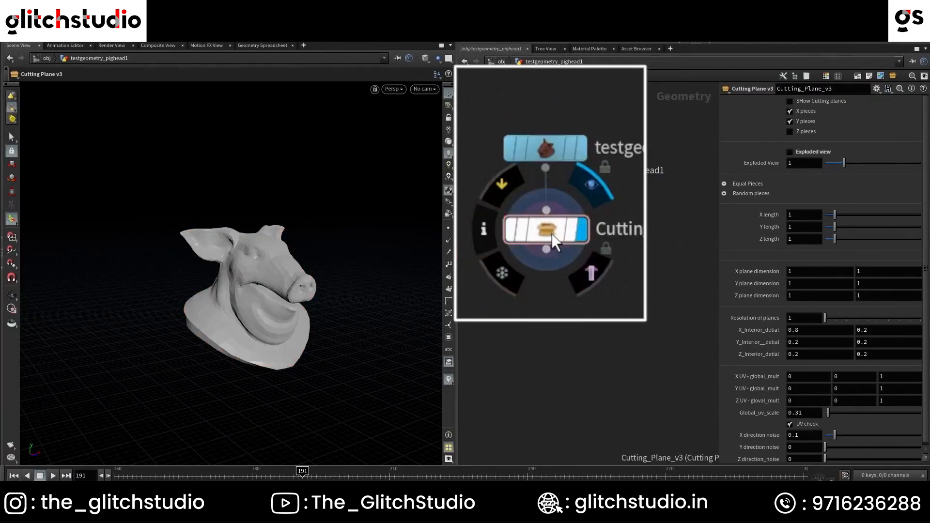
pyautogui.press('Escape')
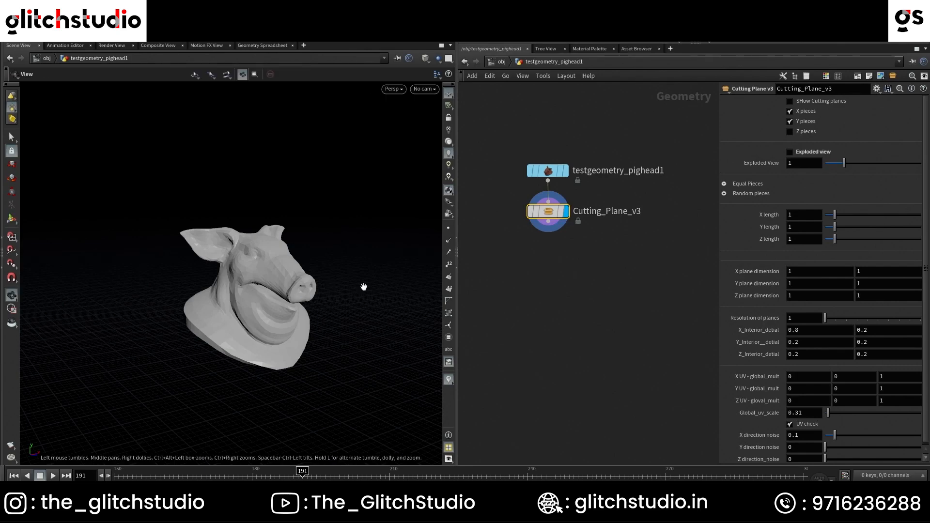
# Turn on the exploded view of the Cutting Plane node and set its amount to 0.
pyautogui.press('Return')
pyautogui.click(812, 152)
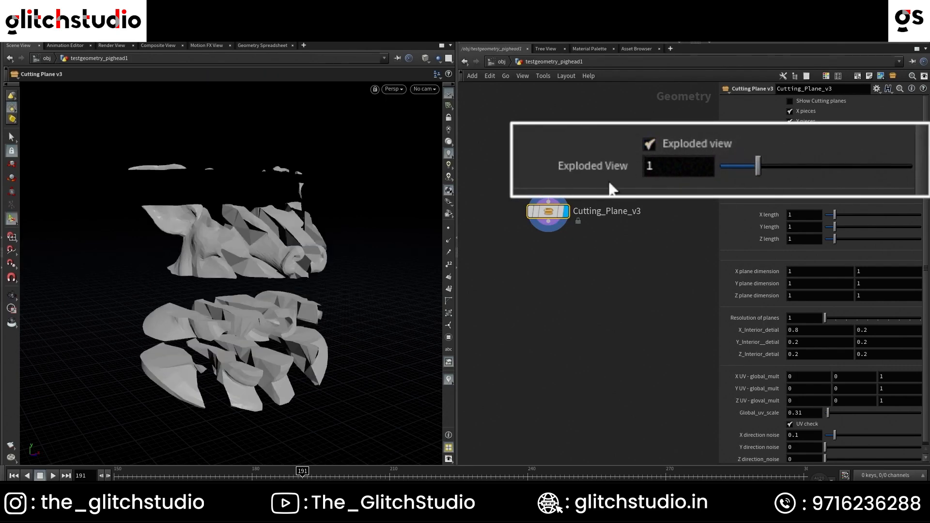
pyautogui.moveTo(780, 177); pyautogui.dragTo(723, 167)
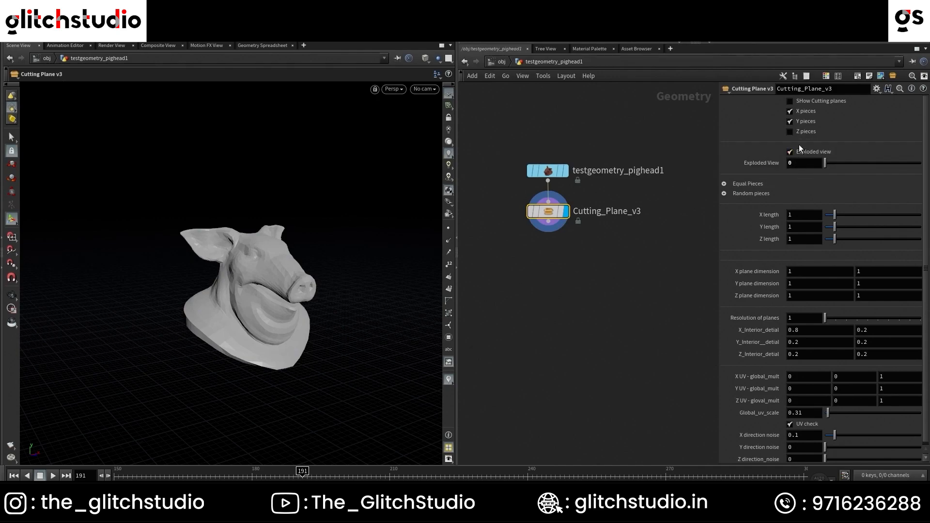
# Show the cutting planes of the Cutting_Plane_v3 node, switching them off and on to compare them with the pig head.
pyautogui.click(794, 101)
pyautogui.keyDown('alt'); pyautogui.moveTo(225, 290); pyautogui.dragTo(409, 262); pyautogui.keyUp('alt')
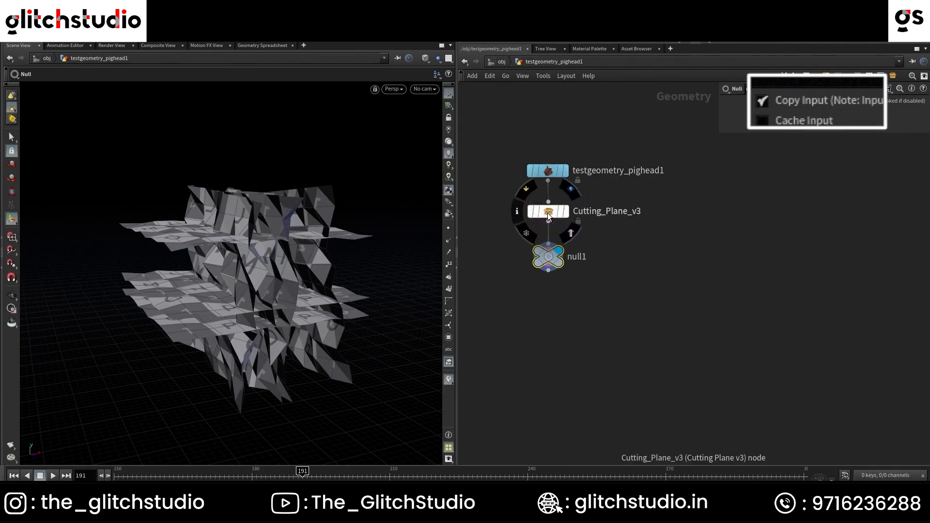
pyautogui.click(548, 214)
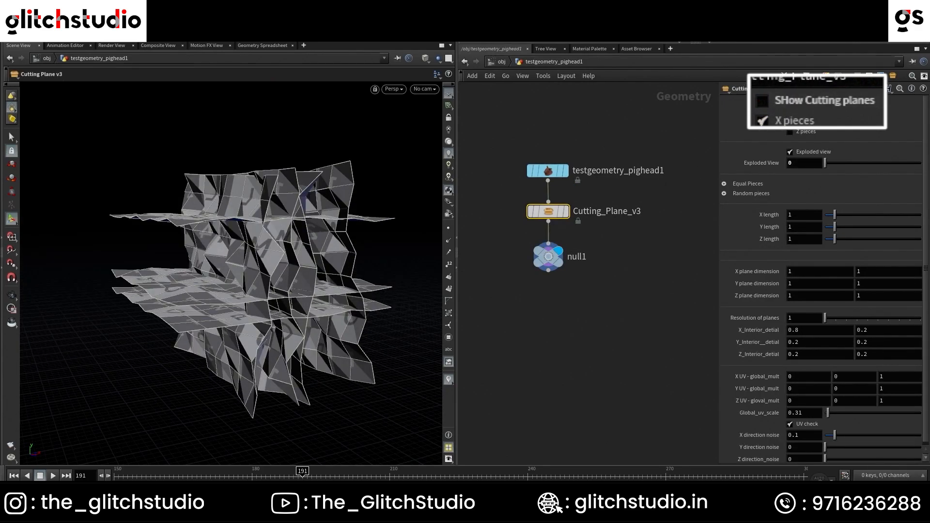
pyautogui.click(778, 102)
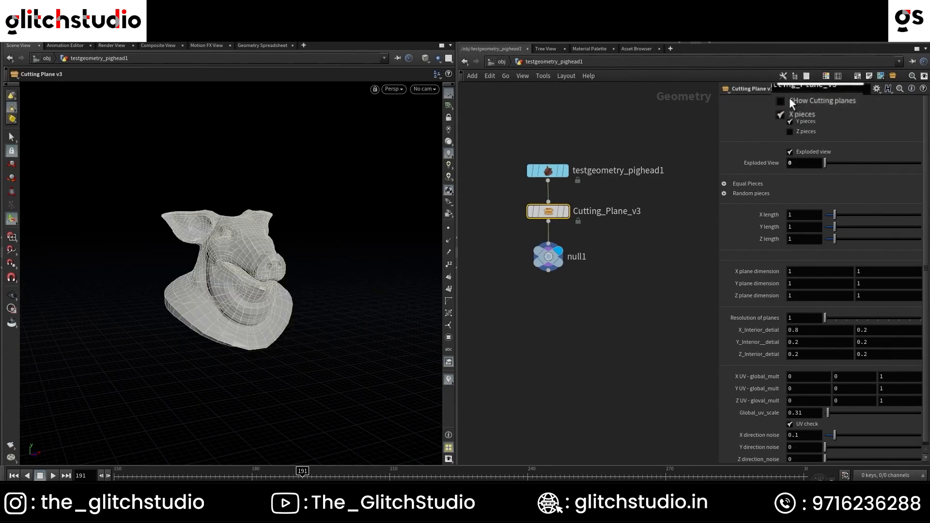
pyautogui.click(798, 102)
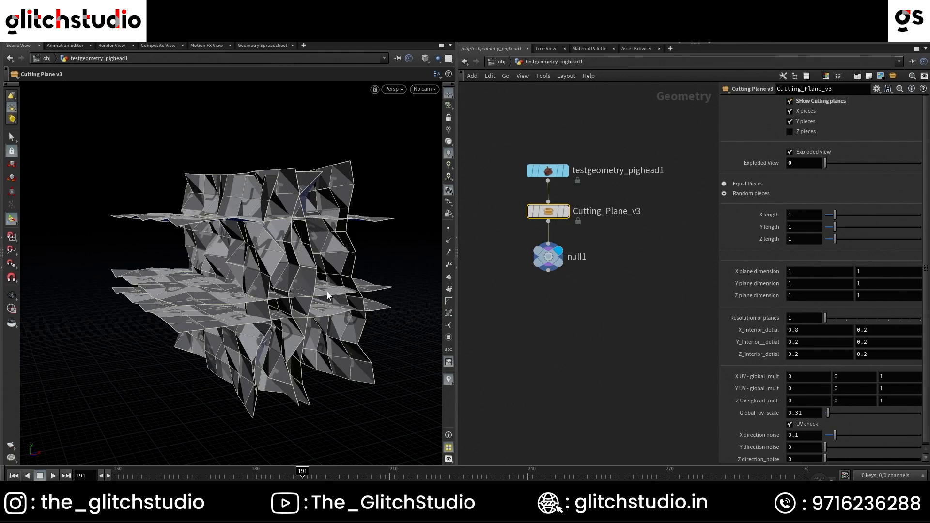
pyautogui.press('Escape')
pyautogui.moveTo(328, 265); pyautogui.dragTo(304, 279)
# In the random pieces settings, set X pieces to 7 and the X, Y and Z seeds to 1.27, 0.87 and 0.75.
pyautogui.click(724, 185)
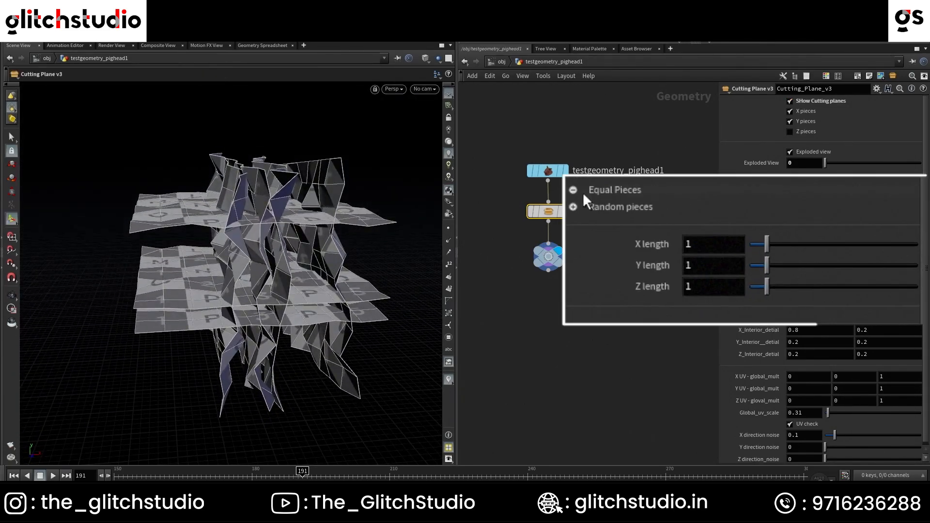
pyautogui.click(541, 323)
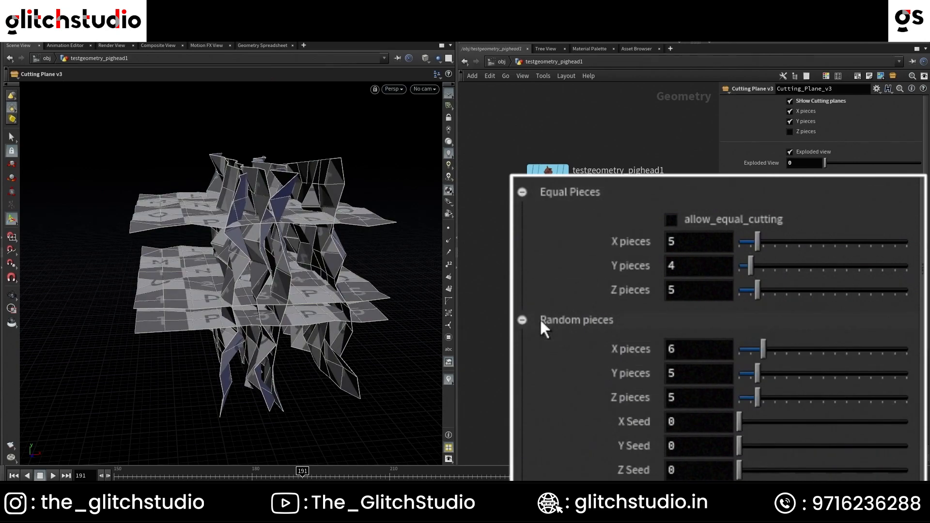
pyautogui.moveTo(763, 349)
pyautogui.mouseDown()
pyautogui.moveTo(794, 351)
pyautogui.moveTo(769, 350)
pyautogui.mouseUp()
pyautogui.moveTo(749, 423); pyautogui.dragTo(753, 446)
pyautogui.moveTo(738, 470); pyautogui.dragTo(751, 470)
# Allow equal cutting and set the equal pieces to 3 in X, 3 in Y and 9 in Z.
pyautogui.click(671, 220)
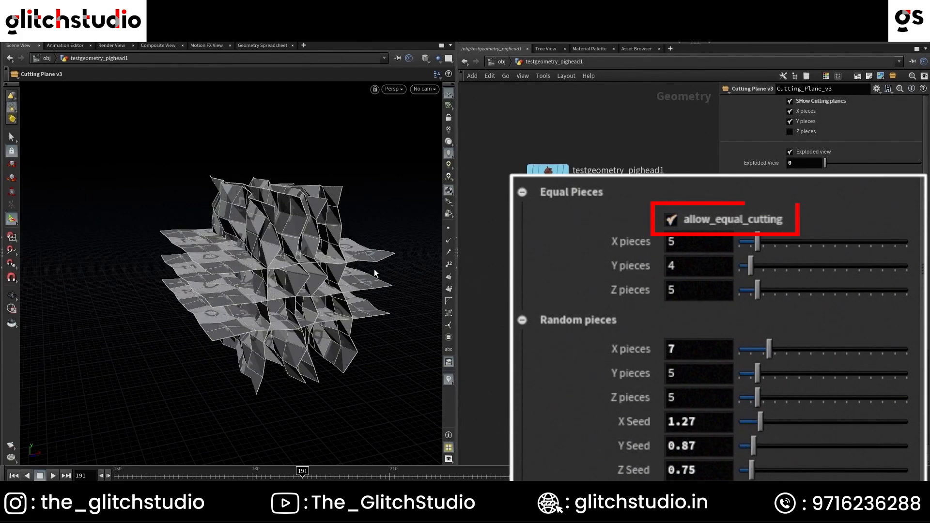
pyautogui.moveTo(757, 242); pyautogui.dragTo(786, 244)
pyautogui.keyDown('alt'); pyautogui.moveTo(219, 316); pyautogui.dragTo(267, 306); pyautogui.keyUp('alt')
pyautogui.moveTo(768, 266); pyautogui.dragTo(750, 279)
pyautogui.moveTo(786, 243); pyautogui.dragTo(744, 243)
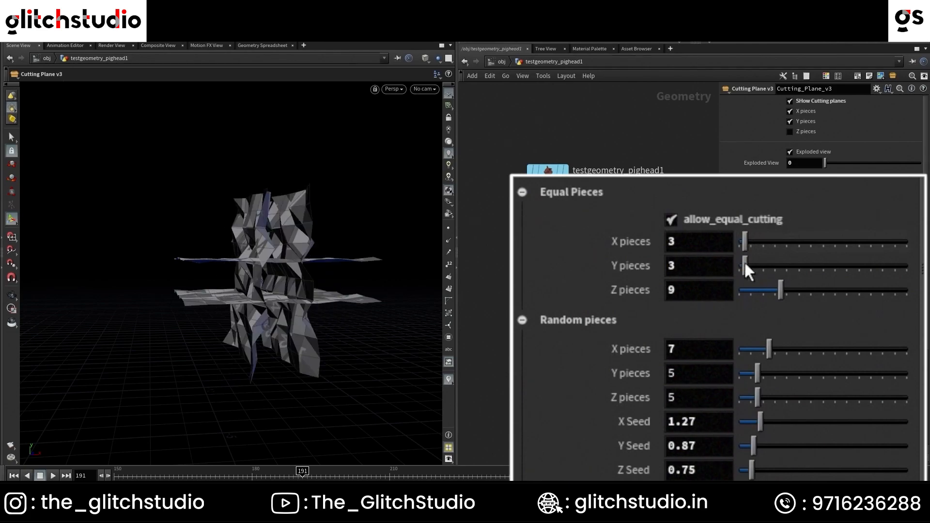
pyautogui.keyDown('alt'); pyautogui.moveTo(296, 258); pyautogui.dragTo(271, 256); pyautogui.keyUp('alt')
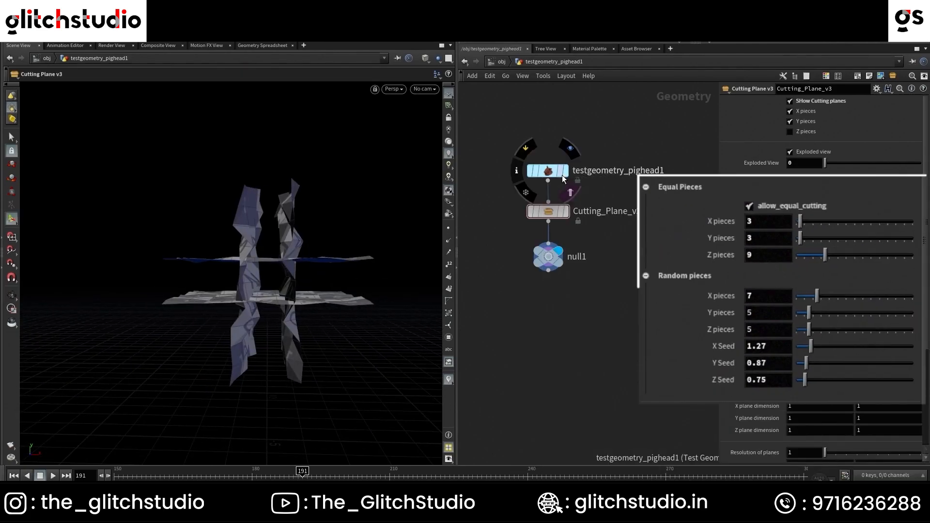
# Show the pig head as a template and enlarge the cutting planes, setting the first X plane dimension to 2.3.
pyautogui.click(560, 170)
pyautogui.moveTo(251, 291)
pyautogui.keyDown('alt'); pyautogui.mouseDown()
pyautogui.moveTo(264, 283)
pyautogui.moveTo(320, 308)
pyautogui.moveTo(249, 290)
pyautogui.mouseUp(); pyautogui.keyUp('alt')
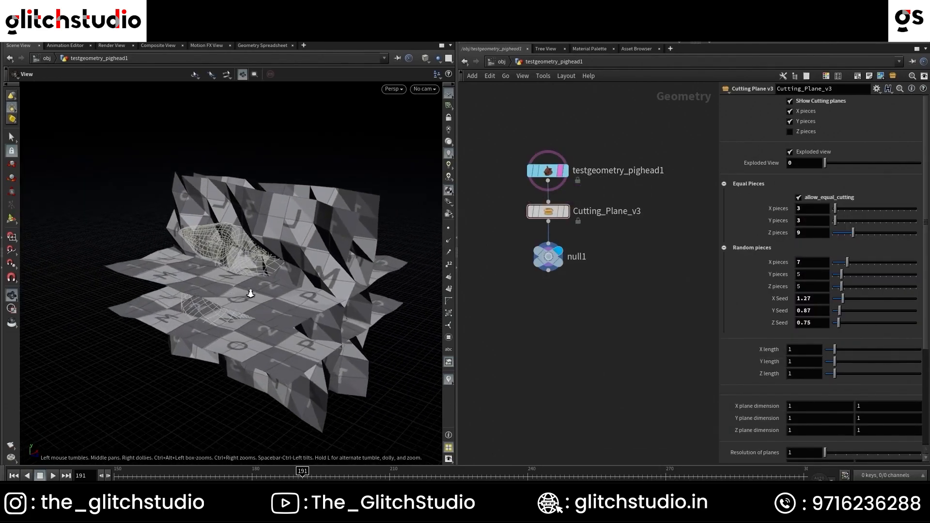
pyautogui.scroll(-3, 852, 347)
pyautogui.moveTo(795, 343); pyautogui.dragTo(853, 343, button='middle')
pyautogui.press('Return')
pyautogui.hotkey('space', '2')
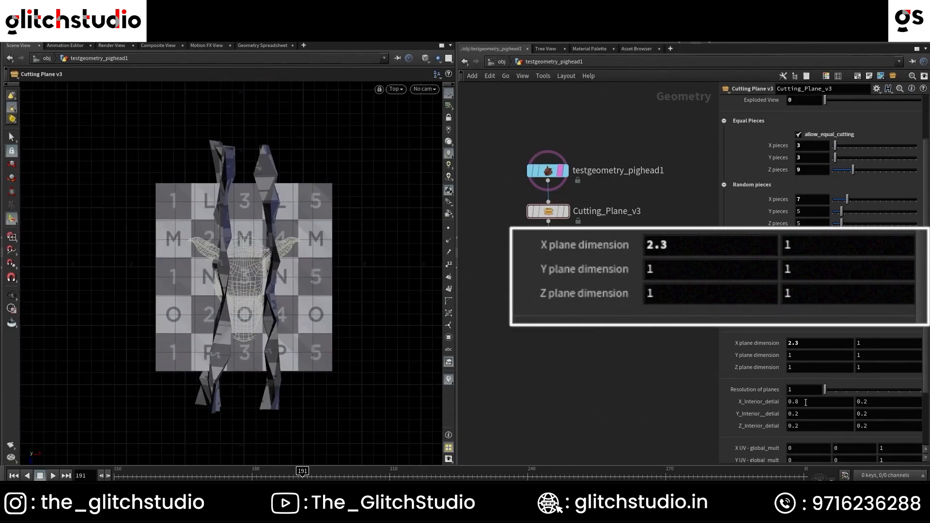
pyautogui.moveTo(860, 358)
pyautogui.mouseDown(button='middle')
pyautogui.moveTo(835, 355)
pyautogui.moveTo(860, 354)
pyautogui.moveTo(853, 358)
pyautogui.mouseUp(button='middle')
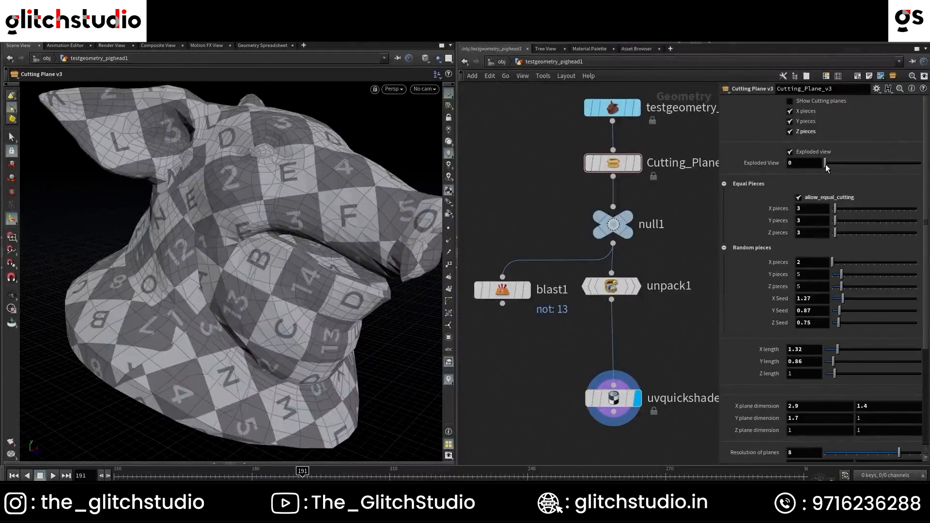
# Spread the cut pieces apart with an exploded view amount of 1.07 and inspect them.
pyautogui.moveTo(825, 165); pyautogui.dragTo(845, 162)
pyautogui.press('Escape')
pyautogui.moveTo(236, 267); pyautogui.dragTo(349, 300)
pyautogui.press('Return')
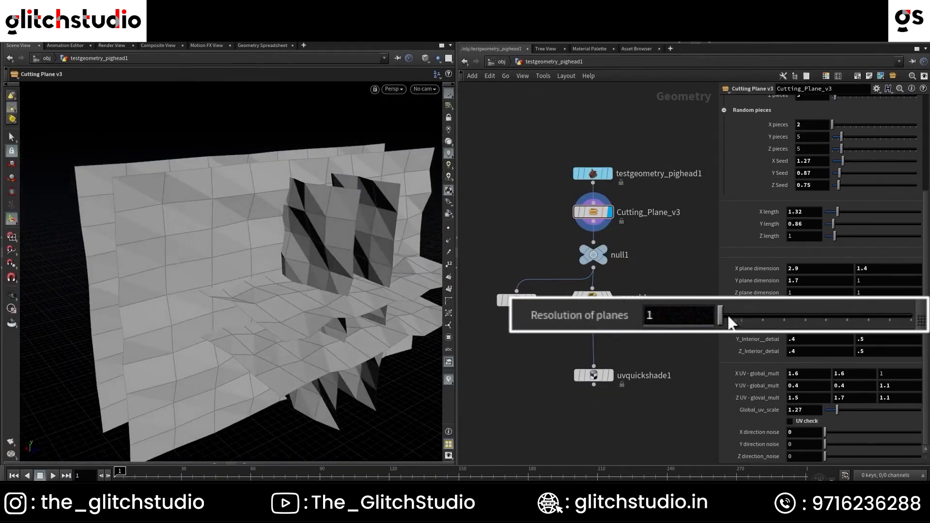
# Compare plane resolutions on the cut pieces, raising the value to 9 with the cutting planes hidden and lowering it again.
pyautogui.moveTo(722, 316); pyautogui.dragTo(889, 315)
pyautogui.scroll(5, 807, 145)
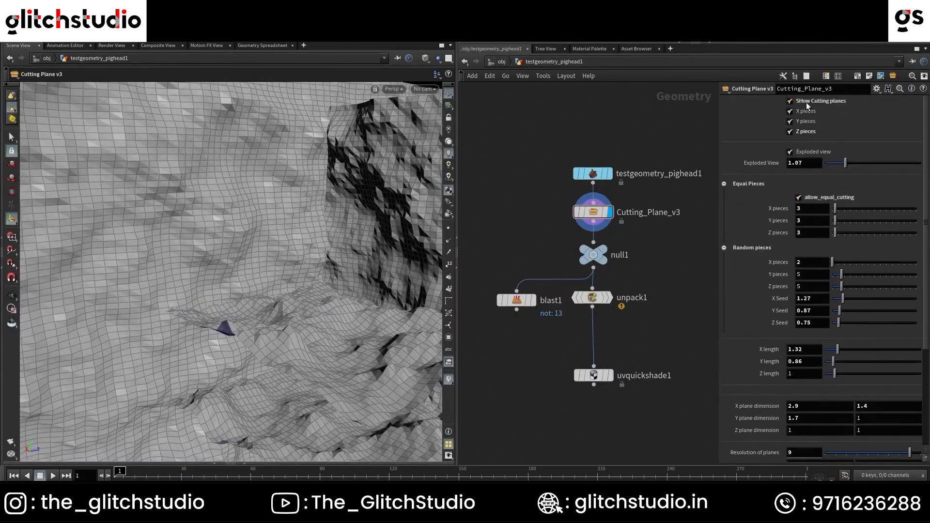
pyautogui.click(807, 103)
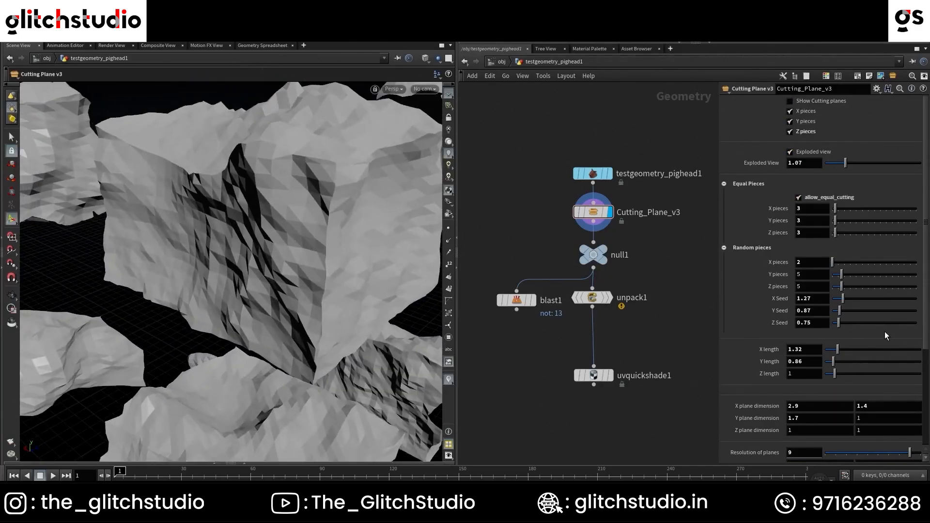
pyautogui.moveTo(895, 456); pyautogui.dragTo(825, 455)
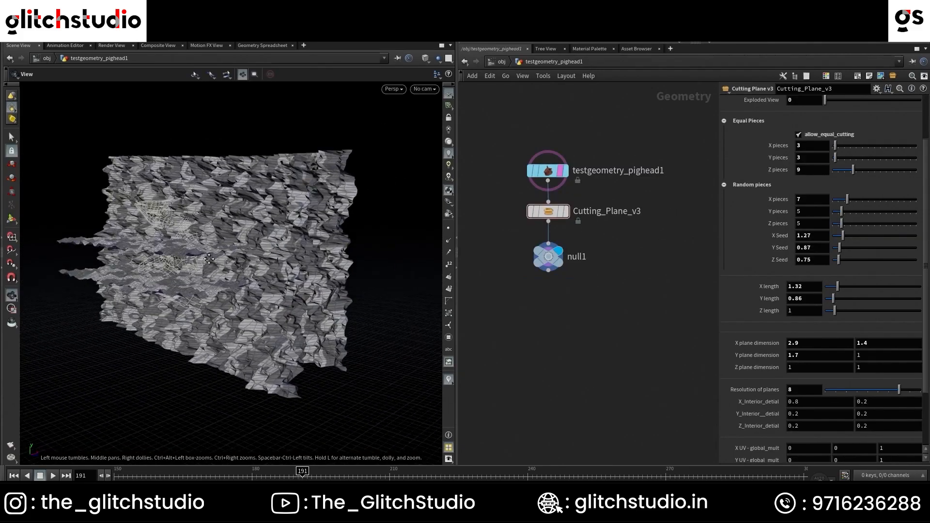
# Set the X interior detail of the cutting planes to a height of 0.2 and an element size of 0.4.
pyautogui.press('Tab')
pyautogui.write('.2')
pyautogui.keyDown('alt'); pyautogui.moveTo(343, 332); pyautogui.dragTo(262, 341); pyautogui.keyUp('alt')
pyautogui.moveTo(698, 397)
pyautogui.mouseDown(button='middle')
pyautogui.moveTo(723, 397)
pyautogui.moveTo(698, 396)
pyautogui.mouseUp(button='middle')
pyautogui.moveTo(816, 402); pyautogui.dragTo(844, 393, button='middle')
pyautogui.keyDown('alt'); pyautogui.moveTo(271, 271); pyautogui.dragTo(233, 262); pyautogui.keyUp('alt')
pyautogui.scroll(-3, 233, 261)
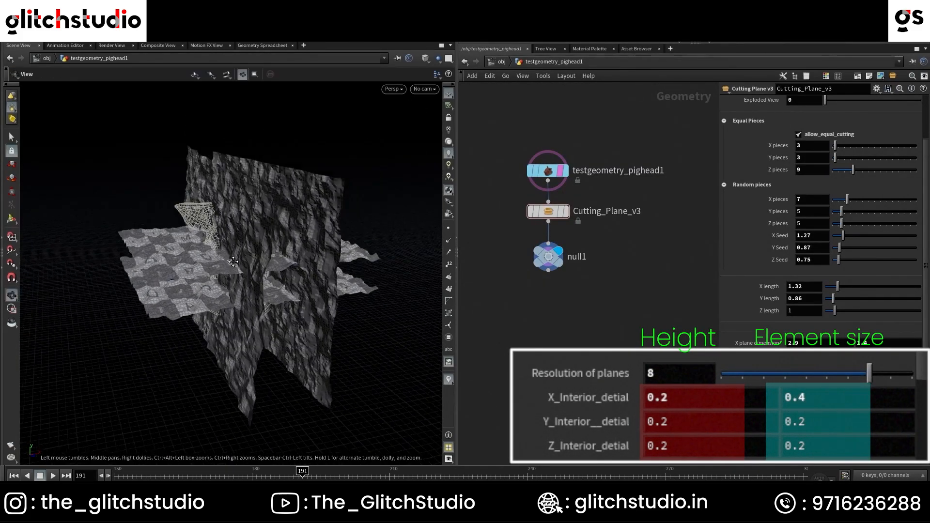
# Set the Y interior detail to -0.5 and 1, and inspect the surface of the cutting planes up close.
pyautogui.moveTo(685, 416); pyautogui.dragTo(596, 415, button='middle')
pyautogui.keyDown('alt'); pyautogui.moveTo(382, 328); pyautogui.dragTo(254, 328); pyautogui.keyUp('alt')
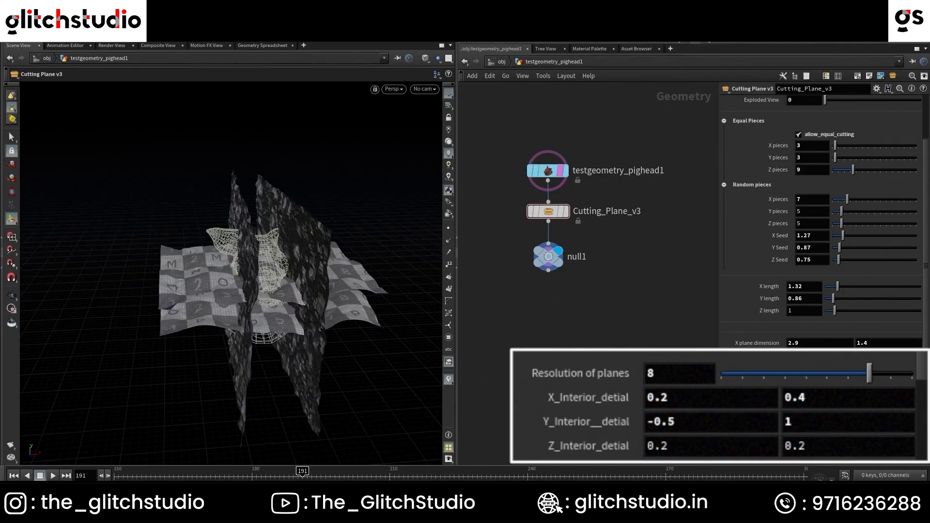
pyautogui.scroll(5, 240, 297)
pyautogui.keyDown('alt'); pyautogui.moveTo(238, 304); pyautogui.dragTo(276, 280); pyautogui.keyUp('alt')
pyautogui.press('Return')
# Adjust the plane UVs with X UV global multipliers of 0.1 and -0.2 and a global UV scale of 0.66.
pyautogui.scroll(-2, 729, 401)
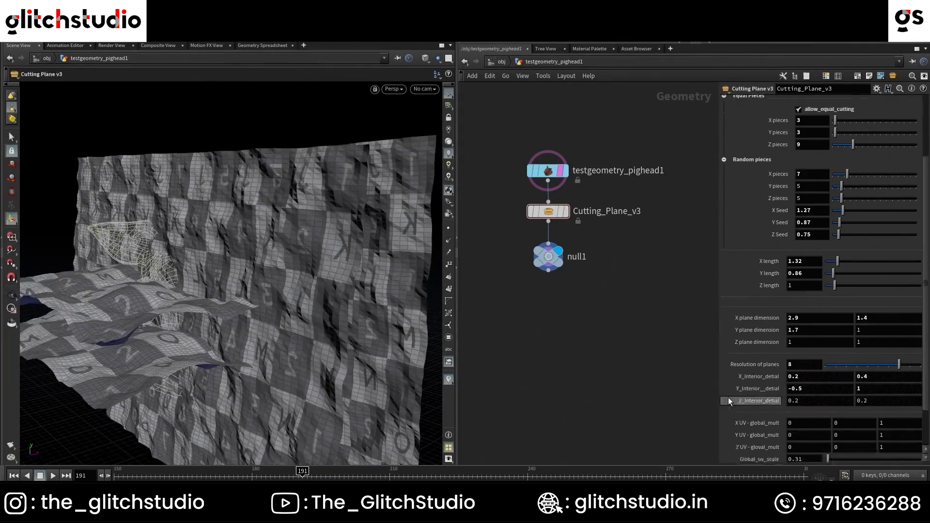
pyautogui.scroll(-4, 729, 401)
pyautogui.moveTo(669, 359)
pyautogui.mouseDown(button='middle')
pyautogui.moveTo(847, 353)
pyautogui.moveTo(650, 356)
pyautogui.mouseUp(button='middle')
pyautogui.moveTo(756, 362); pyautogui.dragTo(717, 357, button='middle')
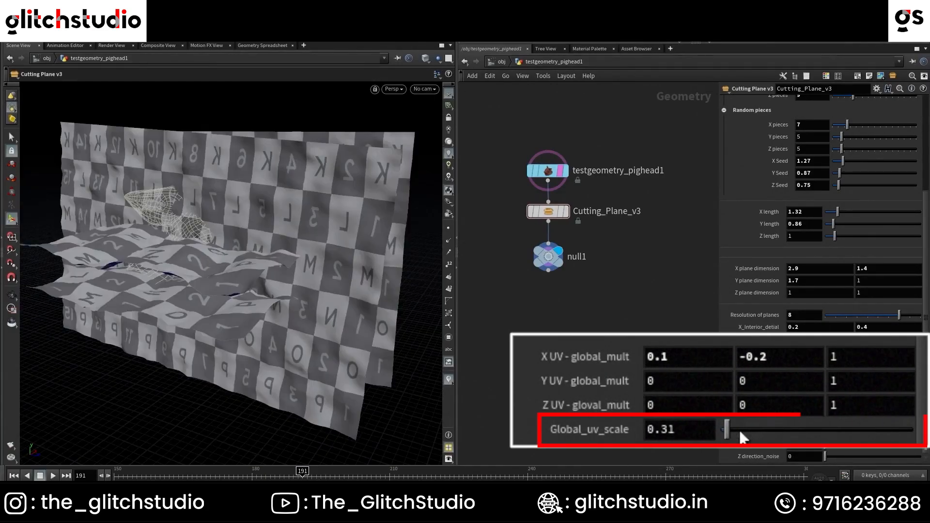
pyautogui.moveTo(740, 438)
pyautogui.mouseDown()
pyautogui.moveTo(775, 431)
pyautogui.moveTo(733, 431)
pyautogui.mouseUp()
pyautogui.press('Escape')
pyautogui.moveTo(284, 219); pyautogui.dragTo(208, 218)
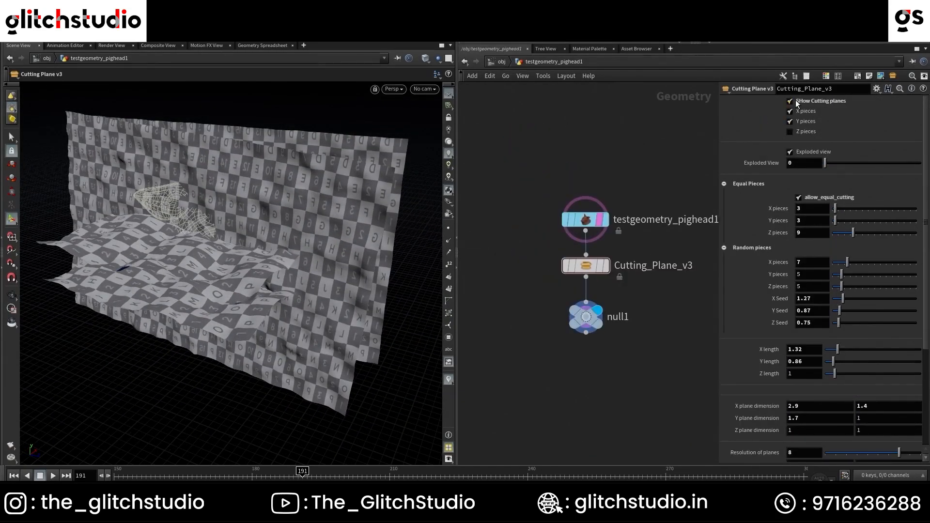
# Hide the cutting planes and enable Z pieces so the pig head is cut along all three axes.
pyautogui.click(790, 101)
pyautogui.click(790, 131)
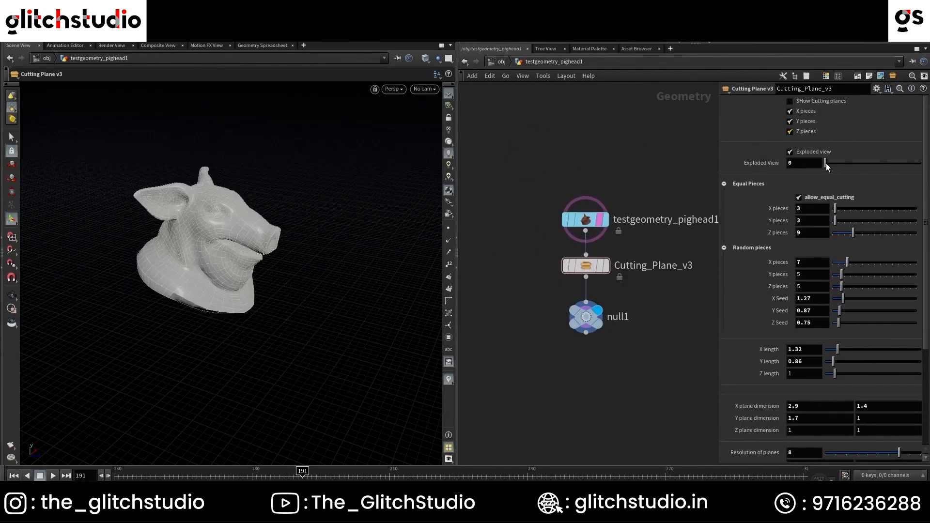
# Add a UV Quick Shade node after null1 and insert an Unpack node between them.
pyautogui.click(585, 316)
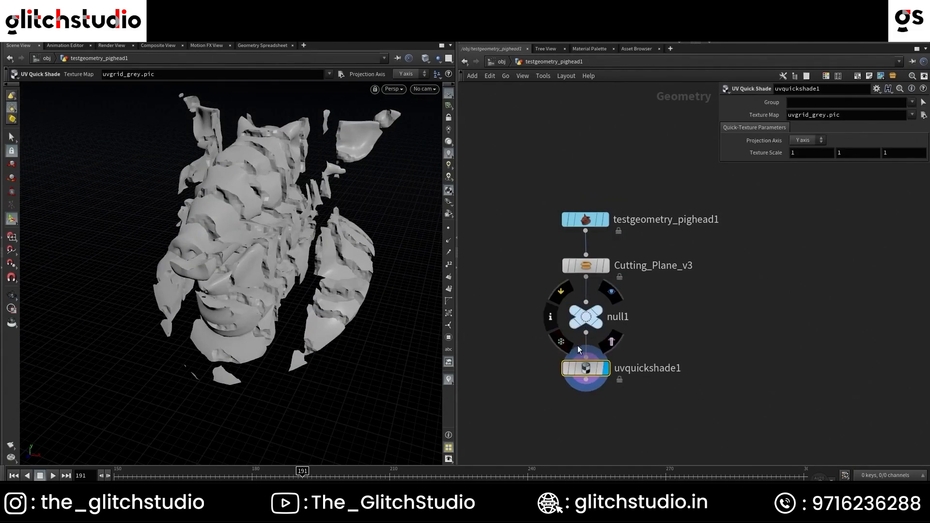
pyautogui.press('Tab')
pyautogui.write('unpack')
pyautogui.press('Return')
pyautogui.click(582, 356)
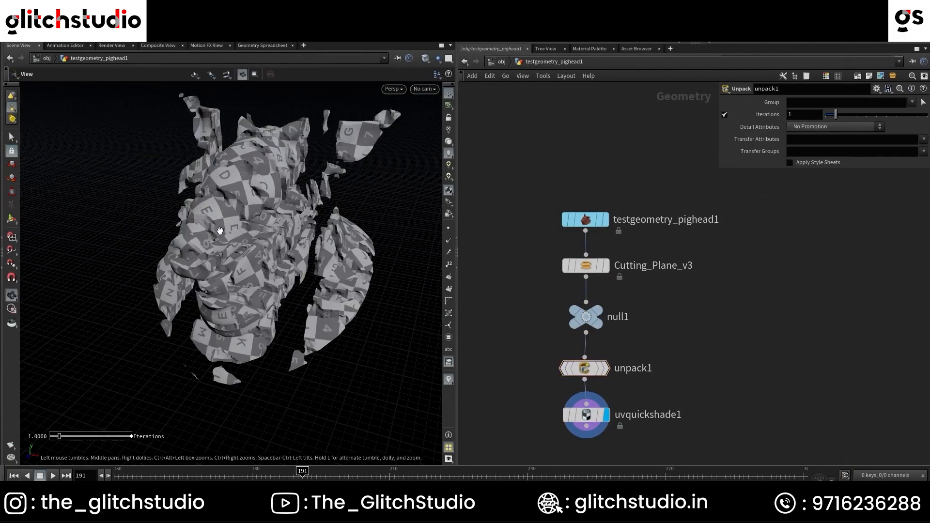
# Set the first two X UV global multipliers to 1 and the global UV scale to 1.22 on the Cutting Plane node.
pyautogui.scroll(5, 336, 275)
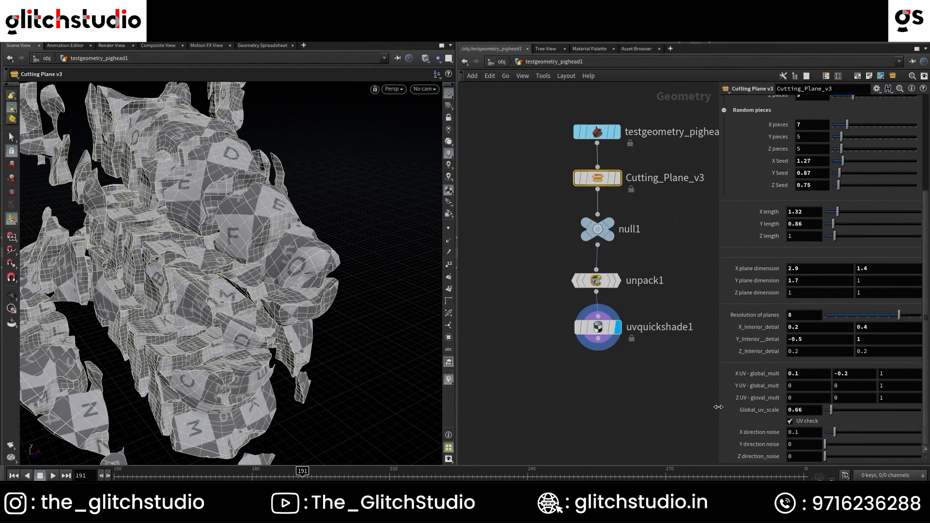
pyautogui.moveTo(339, 271); pyautogui.dragTo(315, 253)
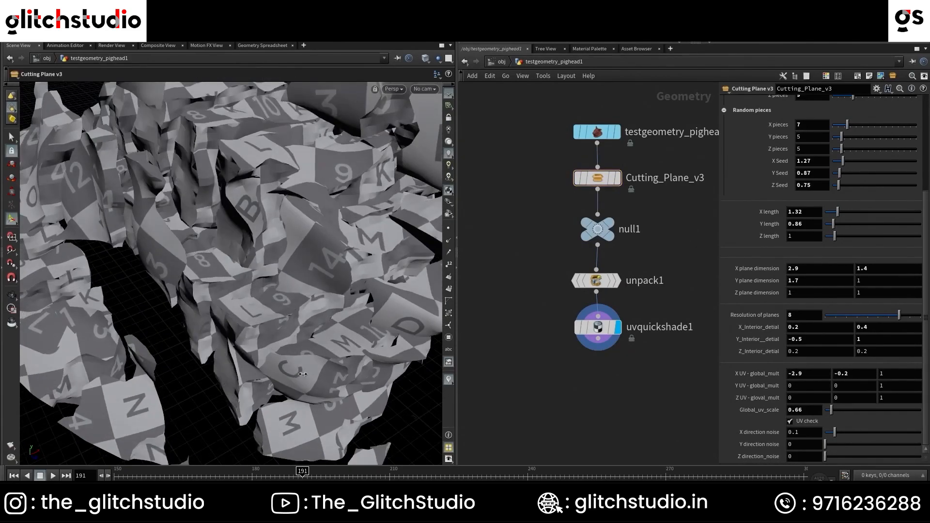
pyautogui.click(807, 373)
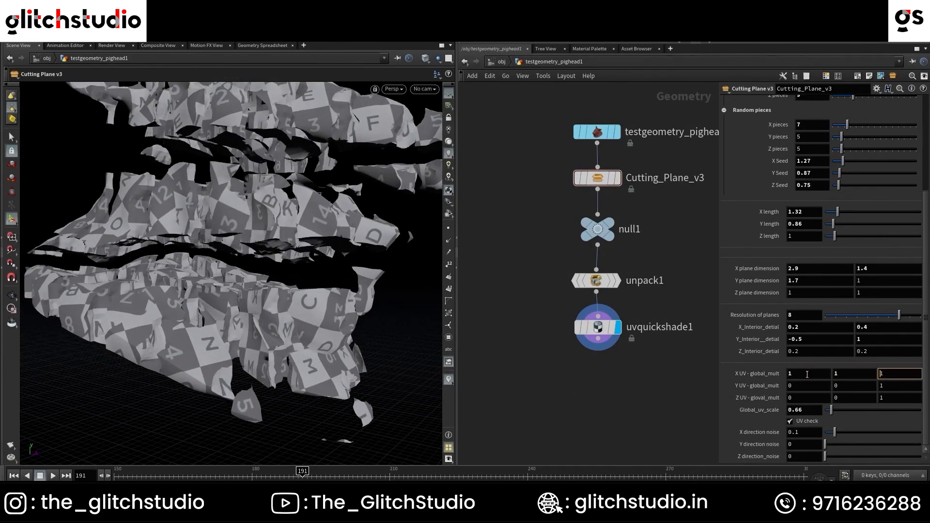
pyautogui.moveTo(831, 410); pyautogui.dragTo(837, 413)
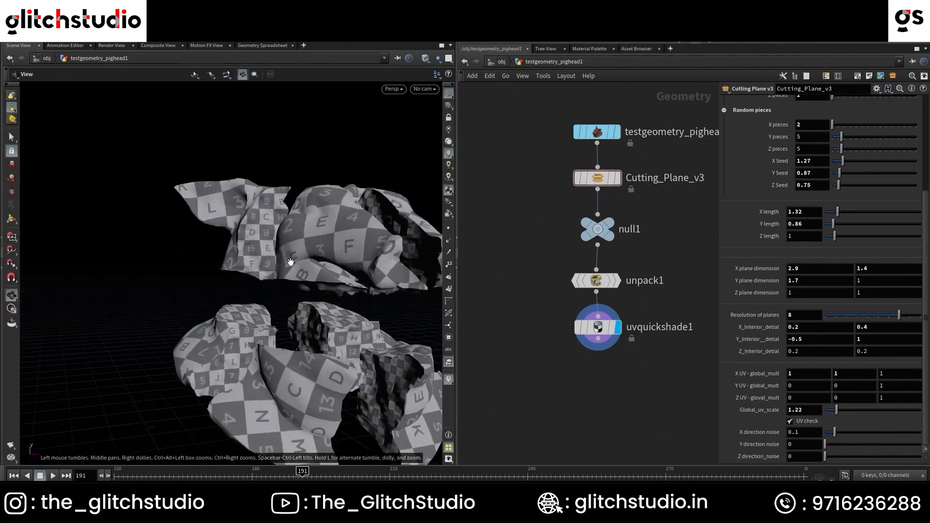
pyautogui.moveTo(290, 262); pyautogui.dragTo(271, 286)
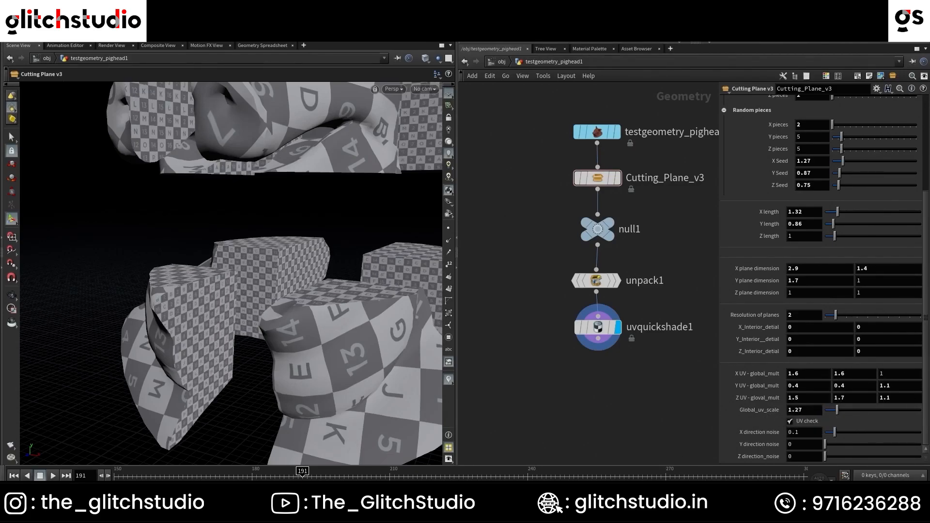
# Set the X direction noise to 0.193 and Z direction noise to 0.528, and display the cutting planes to check their displacement.
pyautogui.keyDown('alt'); pyautogui.moveTo(310, 276); pyautogui.dragTo(279, 293, button='right'); pyautogui.keyUp('alt')
pyautogui.hotkey('space', '3')
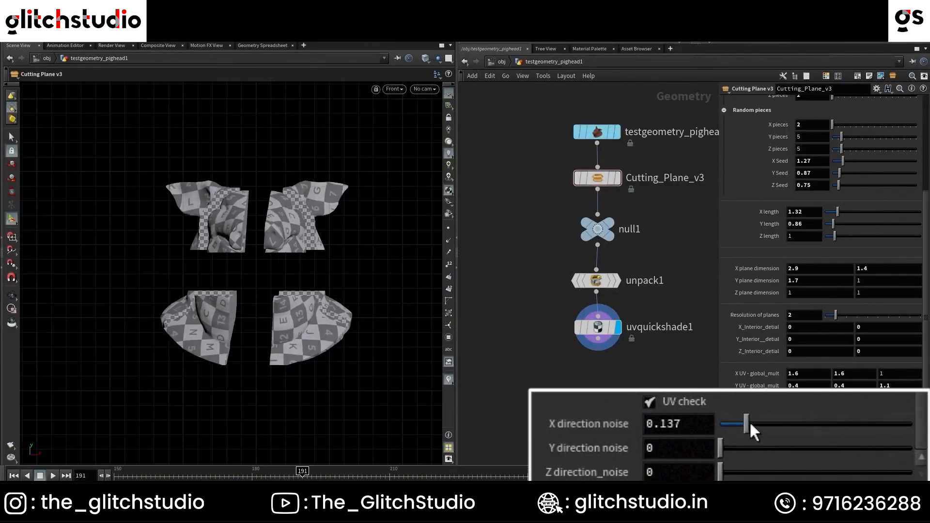
pyautogui.press('Return')
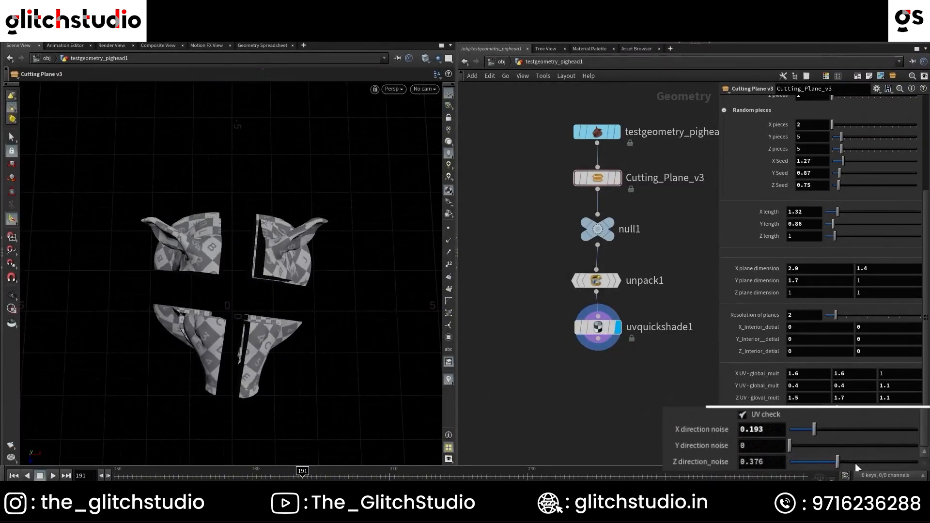
pyautogui.scroll(5, 769, 163)
pyautogui.scroll(-5, 865, 459)
pyautogui.hotkey('space', '1')
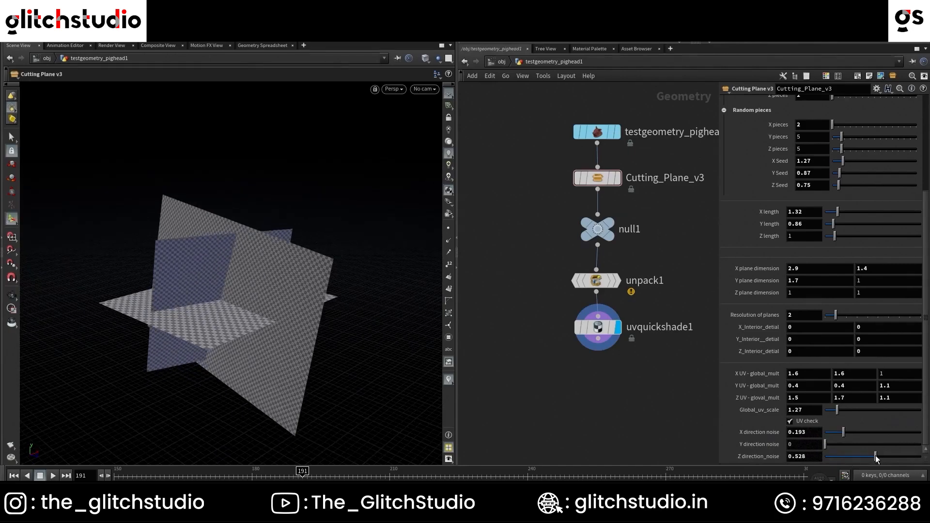
# Set equal Z pieces to 4, X direction noise to 1 and Z direction noise to 0.411, add Y direction noise, and show the cut pig head.
pyautogui.scroll(3, 829, 220)
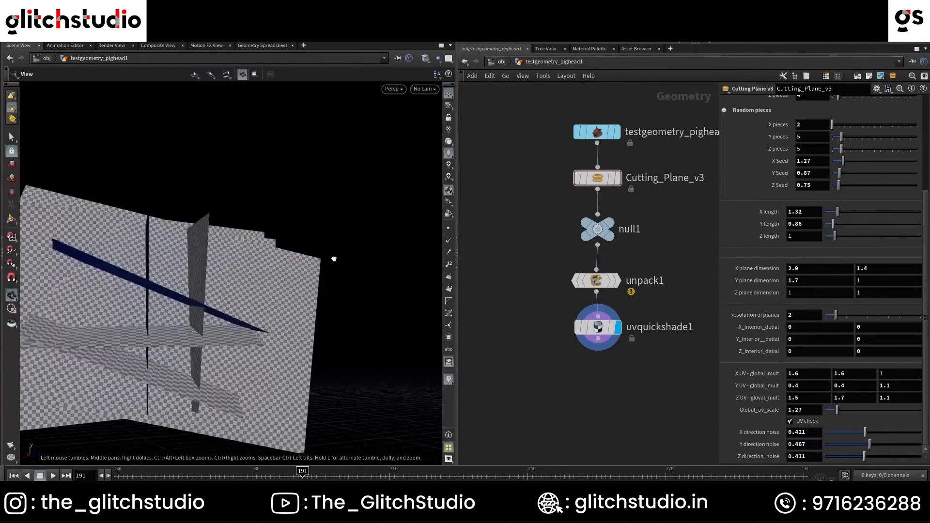
pyautogui.moveTo(837, 163); pyautogui.dragTo(833, 163)
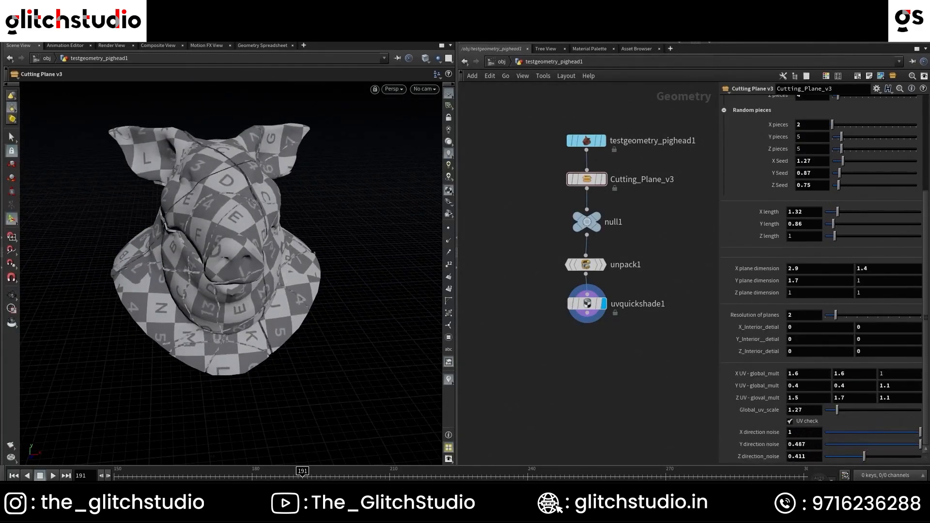
pyautogui.scroll(5, 847, 208)
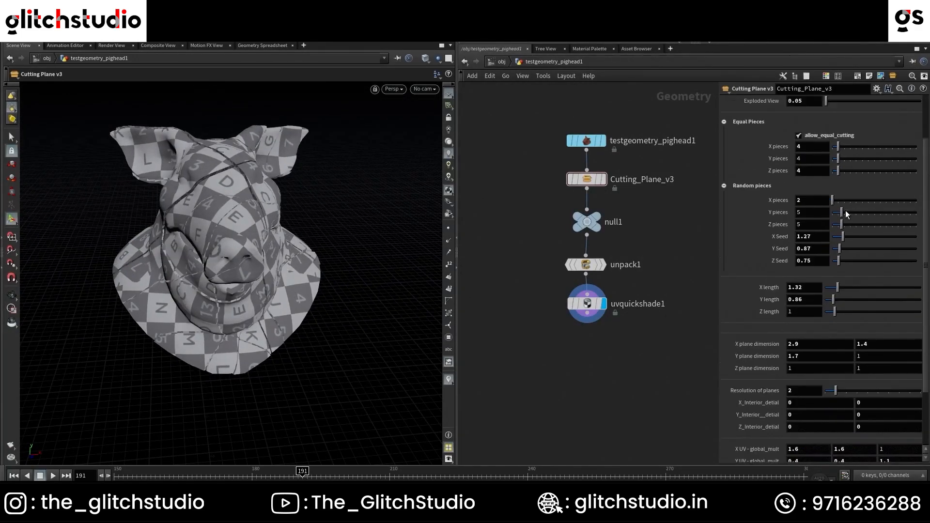